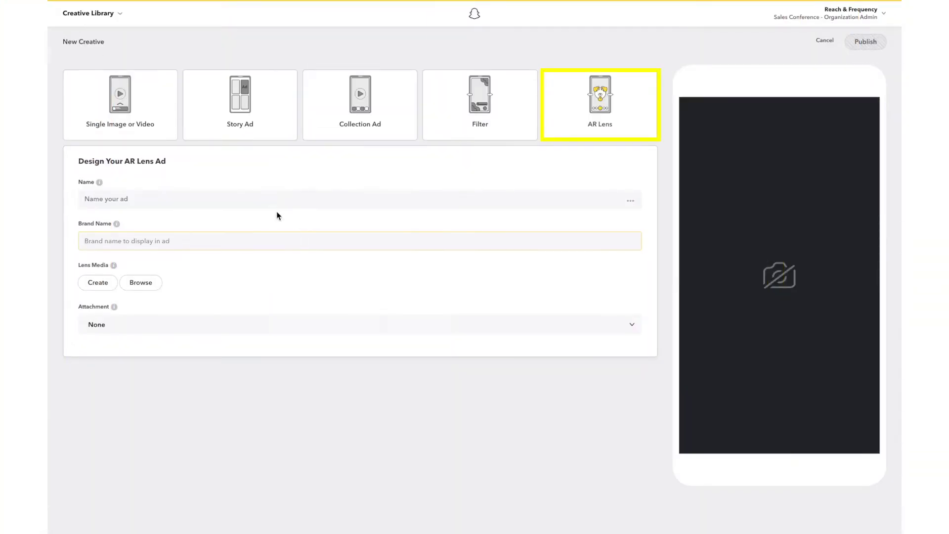
- Enter 'Spectacles Ad' as the ad name and 'Spectacles' as the brand name
{"action": "left_click", "coordinate": [273, 205]}
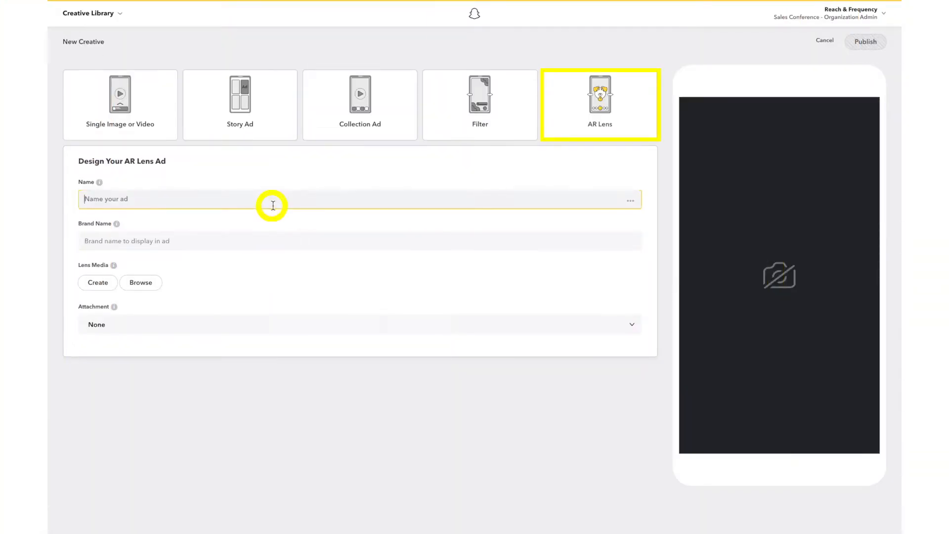
{"action": "type", "text": "cles"}
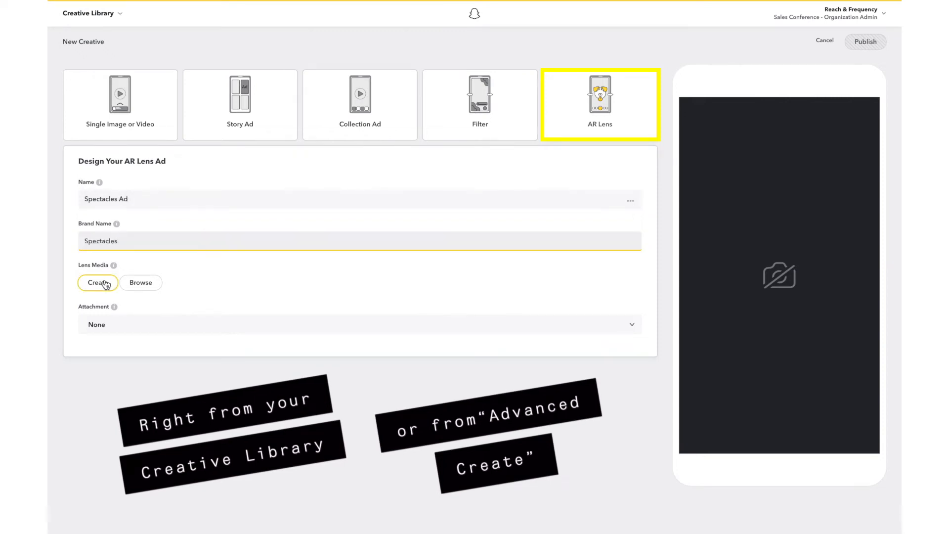
- Launch the lens builder and start a new lens from scratch rather than a template
{"action": "left_click", "coordinate": [99, 282]}
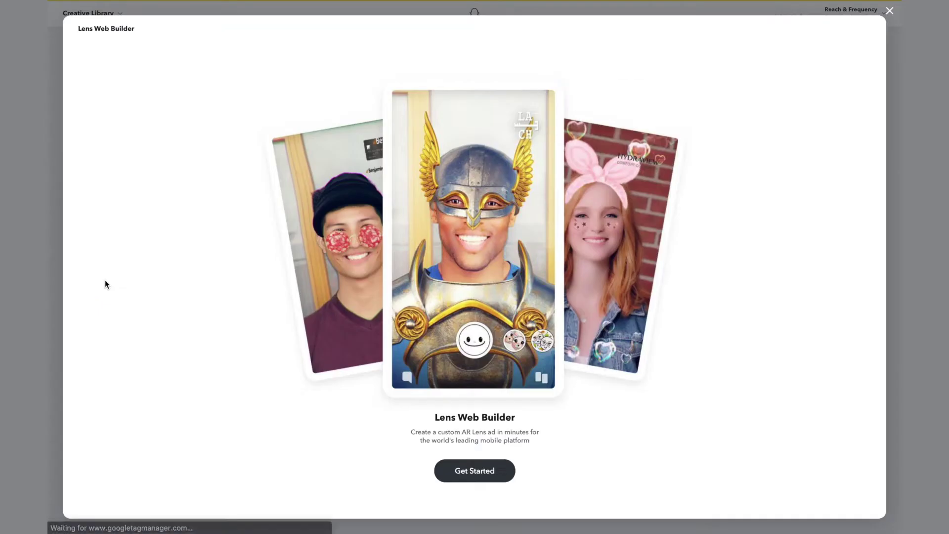
{"action": "left_click", "coordinate": [462, 473]}
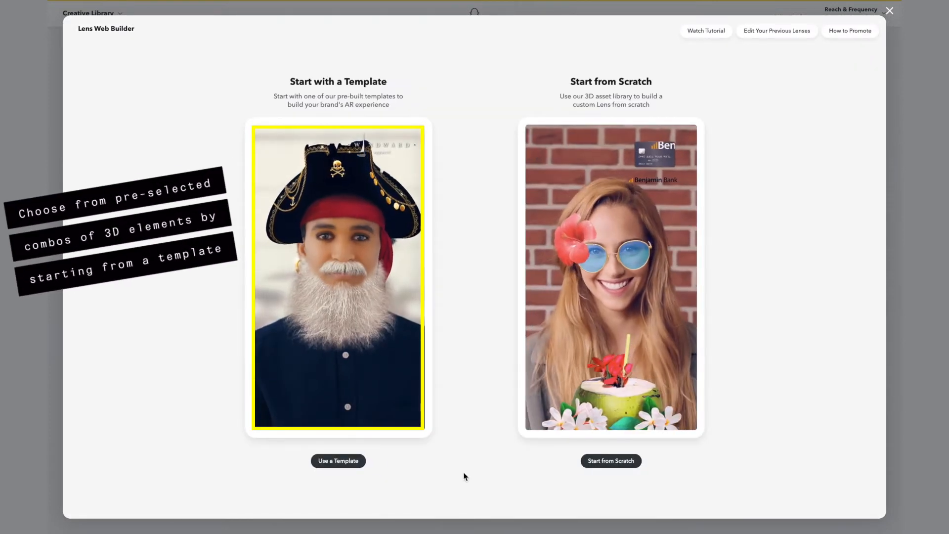
{"action": "left_click", "coordinate": [610, 460]}
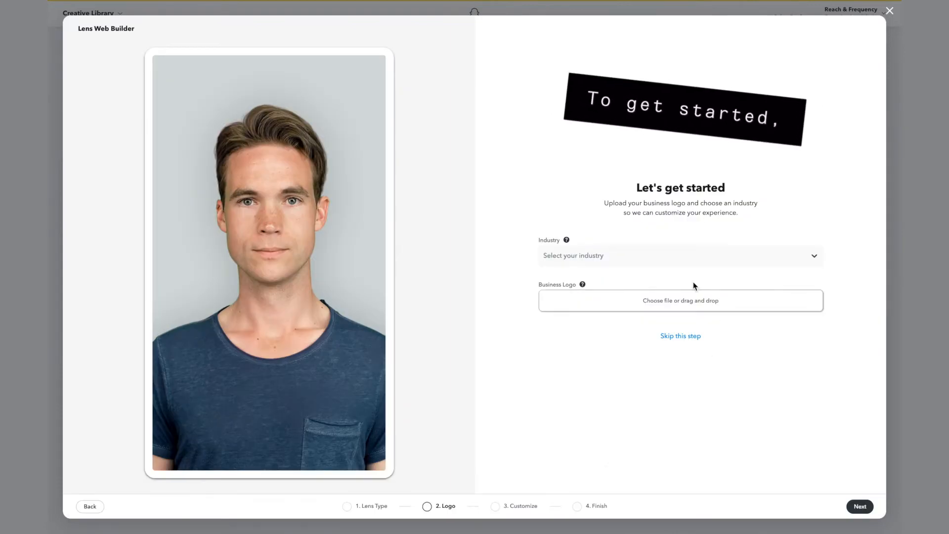
- Set the industry to Technology, Media & Telecommunications and upload the Spectacles wordmark as the logo
{"action": "left_click", "coordinate": [680, 255]}
{"action": "scroll", "coordinate": [665, 334], "scroll_direction": "down", "scroll_amount": 3}
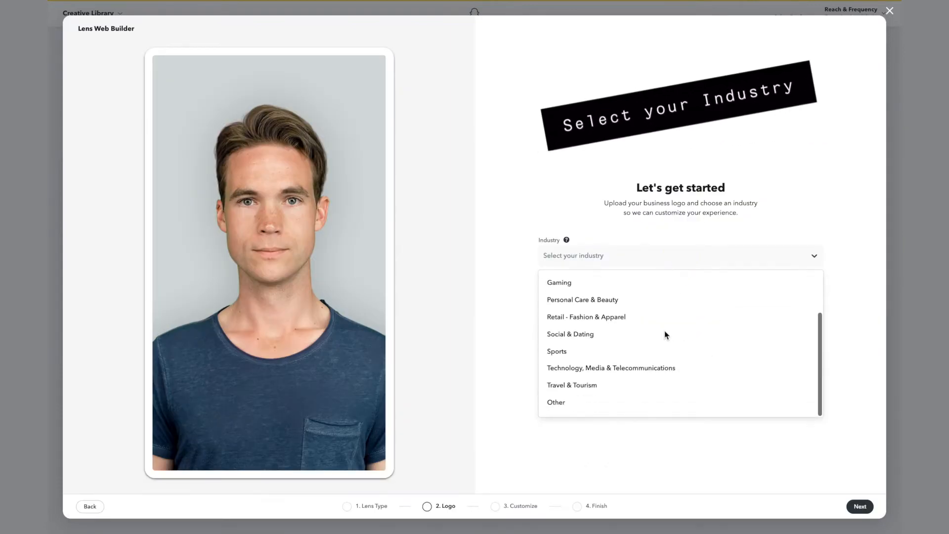
{"action": "left_click", "coordinate": [657, 369]}
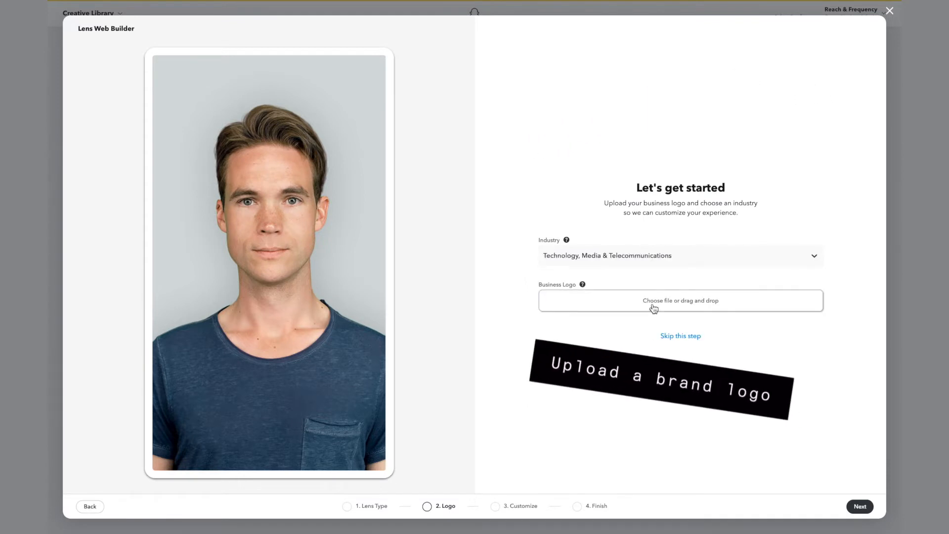
{"action": "left_click", "coordinate": [653, 310]}
{"action": "double_click", "coordinate": [386, 72]}
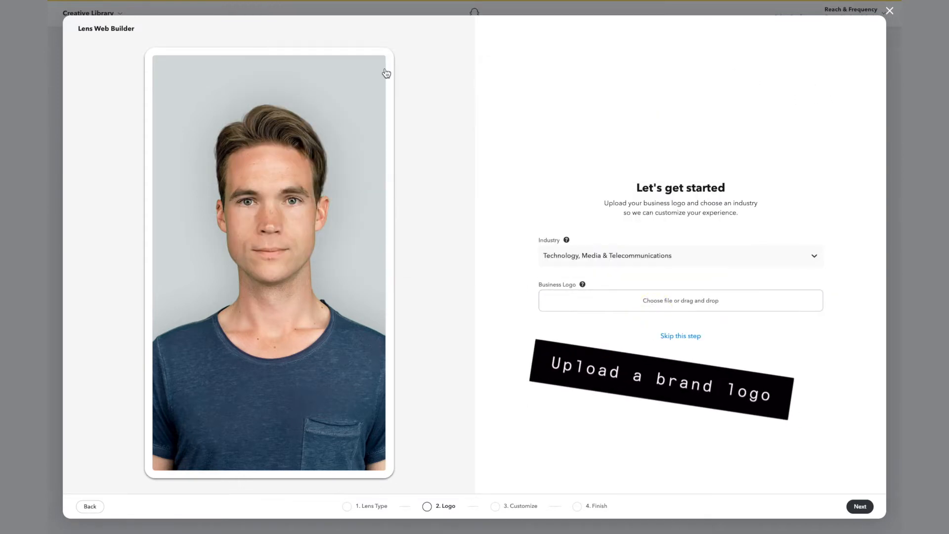
{"action": "left_click", "coordinate": [860, 507]}
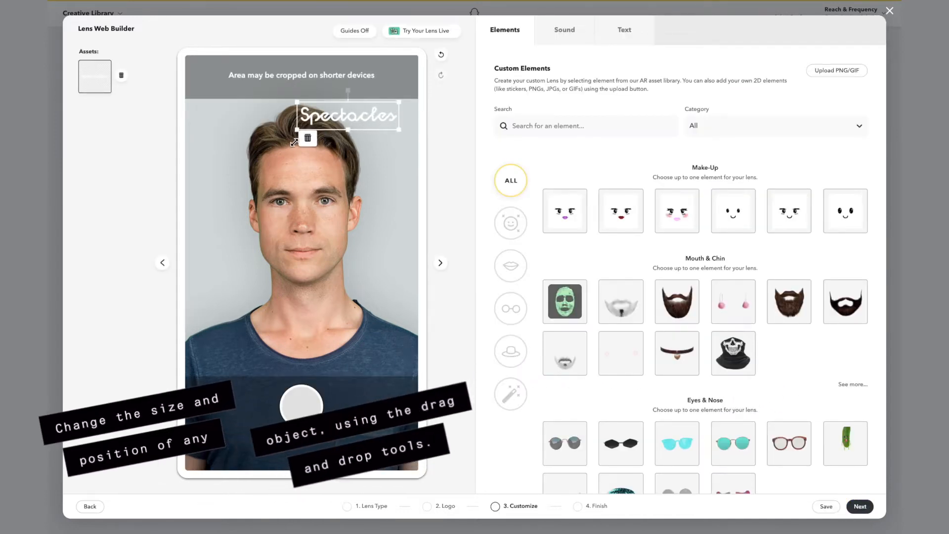
- Enlarge the Spectacles logo and centre it at the top of the preview
{"action": "left_click_drag", "start_coordinate": [334, 121], "coordinate": [289, 144]}
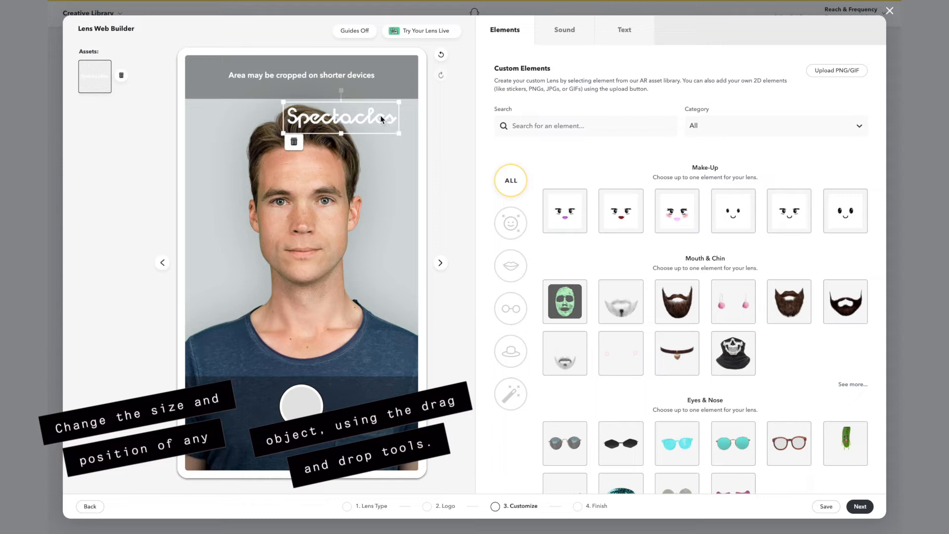
{"action": "left_click_drag", "start_coordinate": [380, 115], "coordinate": [347, 114]}
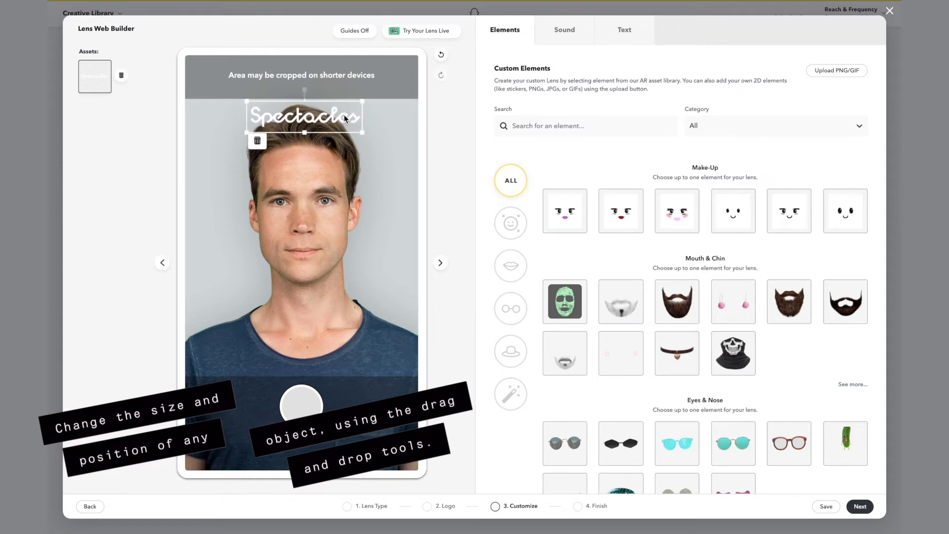
{"action": "left_click", "coordinate": [394, 142]}
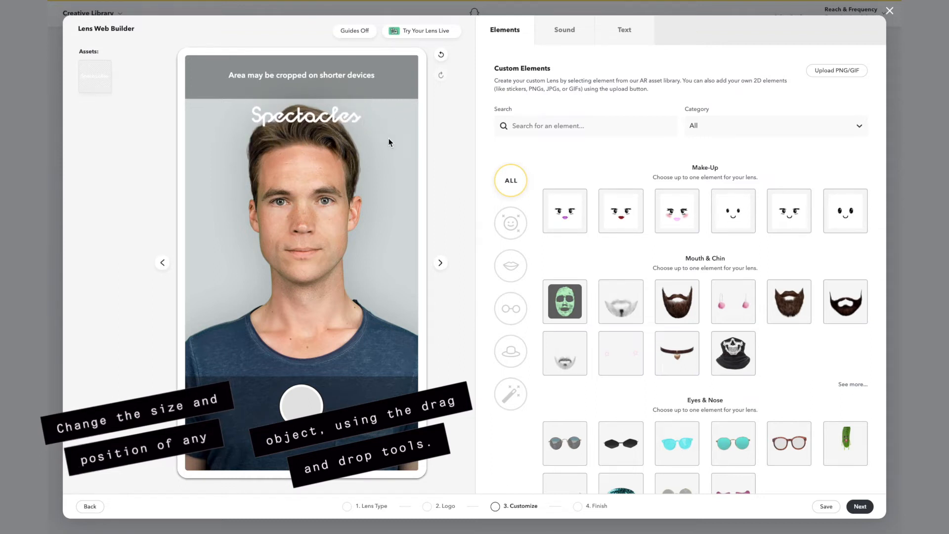
- Try the make-up looks and settle on the subtler natural one
{"action": "left_click", "coordinate": [620, 211]}
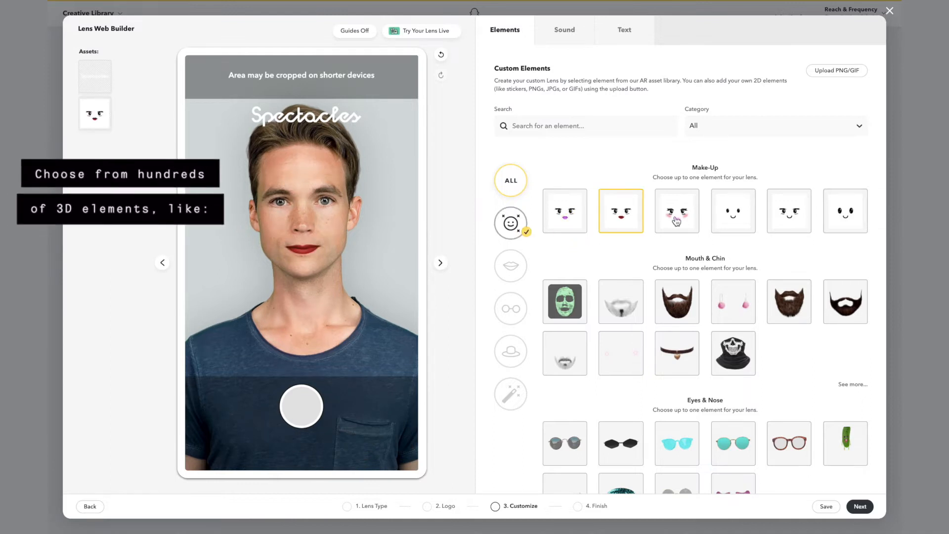
{"action": "left_click", "coordinate": [676, 215]}
{"action": "left_click", "coordinate": [734, 217]}
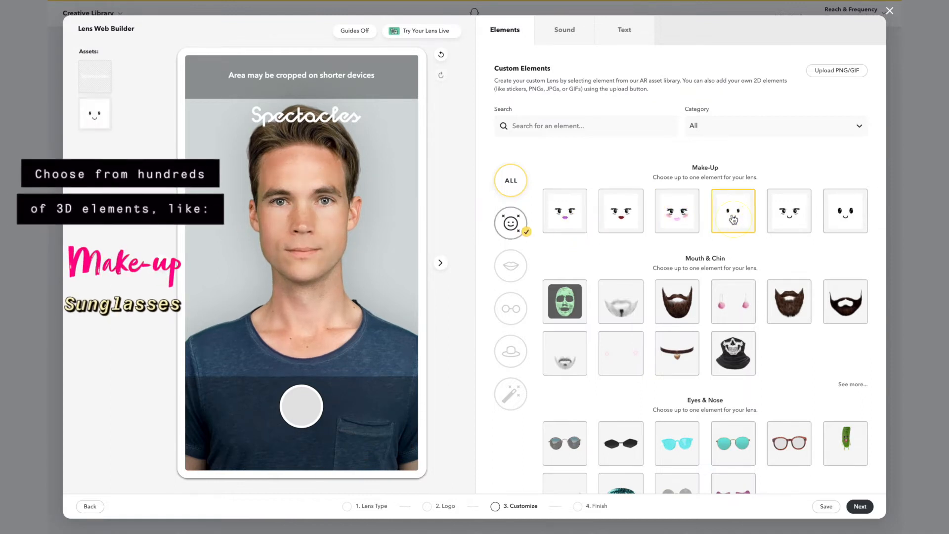
{"action": "scroll", "coordinate": [704, 296], "scroll_direction": "down", "scroll_amount": 3}
{"action": "scroll", "coordinate": [742, 311], "scroll_direction": "down", "scroll_amount": 3}
{"action": "scroll", "coordinate": [816, 333], "scroll_direction": "down", "scroll_amount": 3}
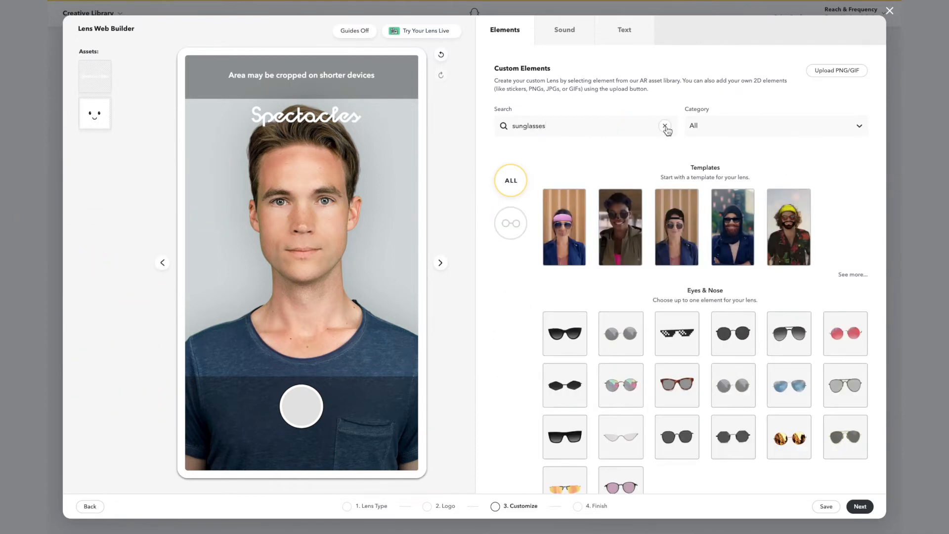
- Clear the sunglasses search and apply the dark warm vignette visual effect
{"action": "left_click", "coordinate": [665, 128]}
{"action": "scroll", "coordinate": [705, 334], "scroll_direction": "down", "scroll_amount": 10}
{"action": "scroll", "coordinate": [705, 333], "scroll_direction": "down", "scroll_amount": 3}
{"action": "left_click", "coordinate": [732, 358]}
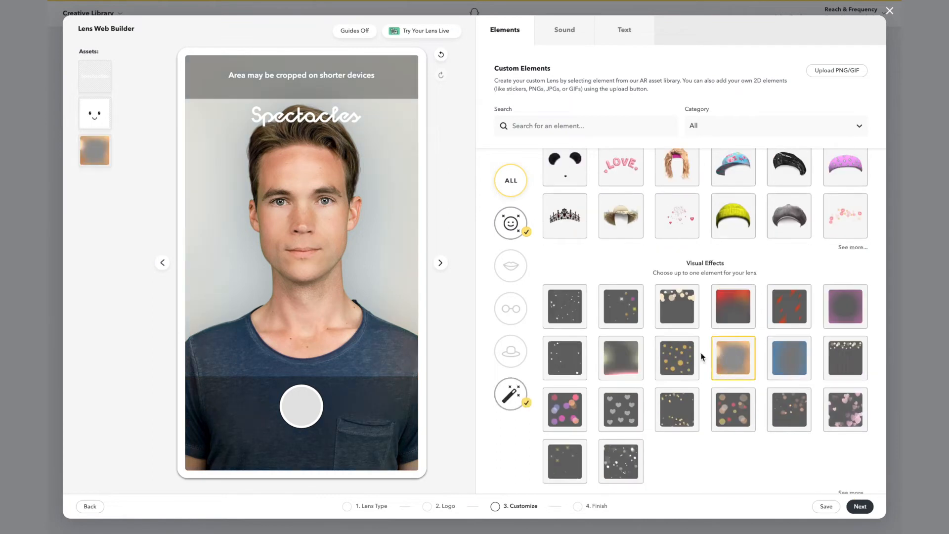
{"action": "scroll", "coordinate": [702, 356], "scroll_direction": "down", "scroll_amount": 5}
{"action": "left_click", "coordinate": [568, 447]}
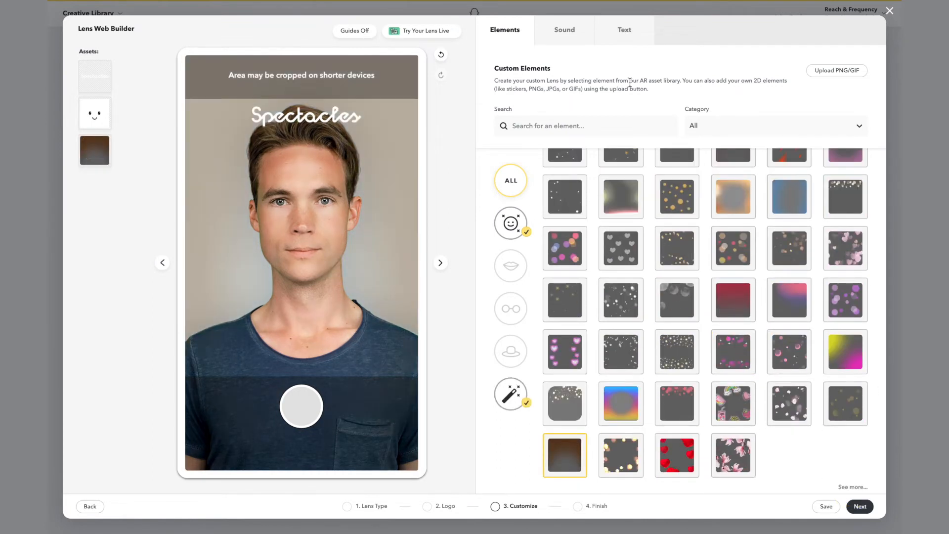
- Upload the sunglasses PNG into the lens and move it down to the neck area
{"action": "left_click", "coordinate": [839, 70]}
{"action": "left_click", "coordinate": [386, 56]}
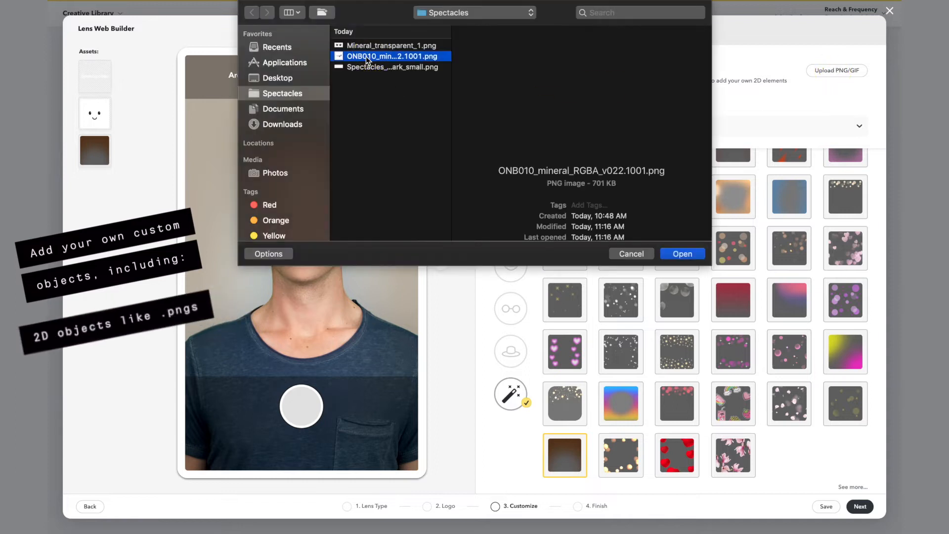
{"action": "double_click", "coordinate": [366, 56]}
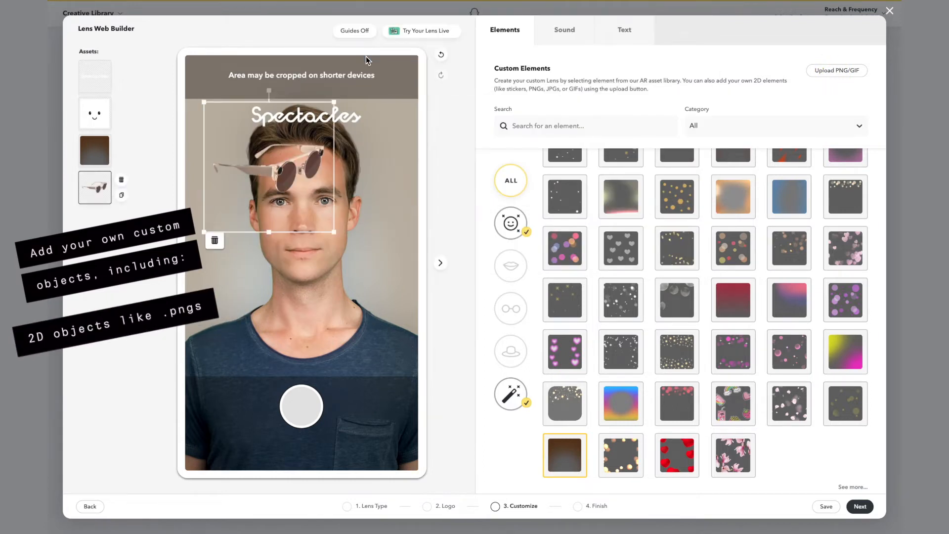
{"action": "left_click_drag", "start_coordinate": [297, 167], "coordinate": [266, 334]}
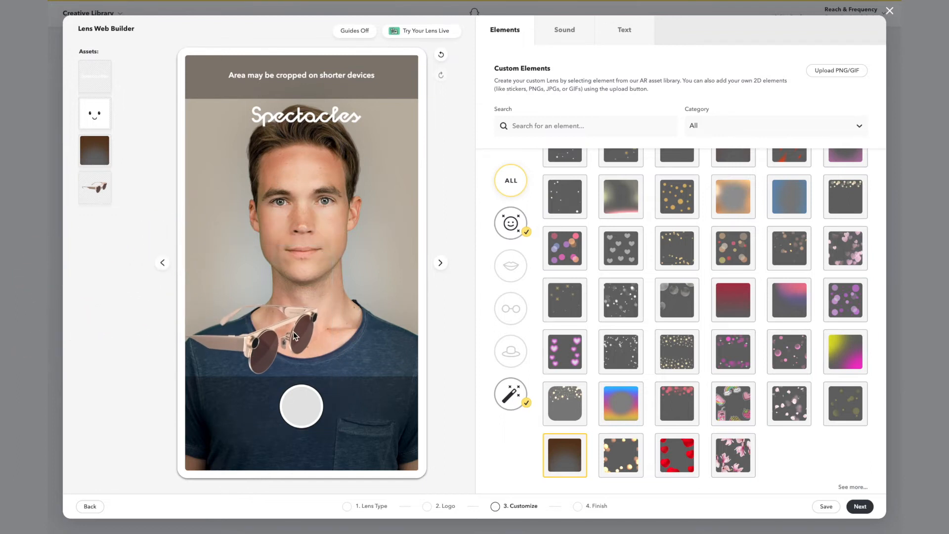
{"action": "left_click", "coordinate": [292, 334]}
{"action": "left_click", "coordinate": [357, 346]}
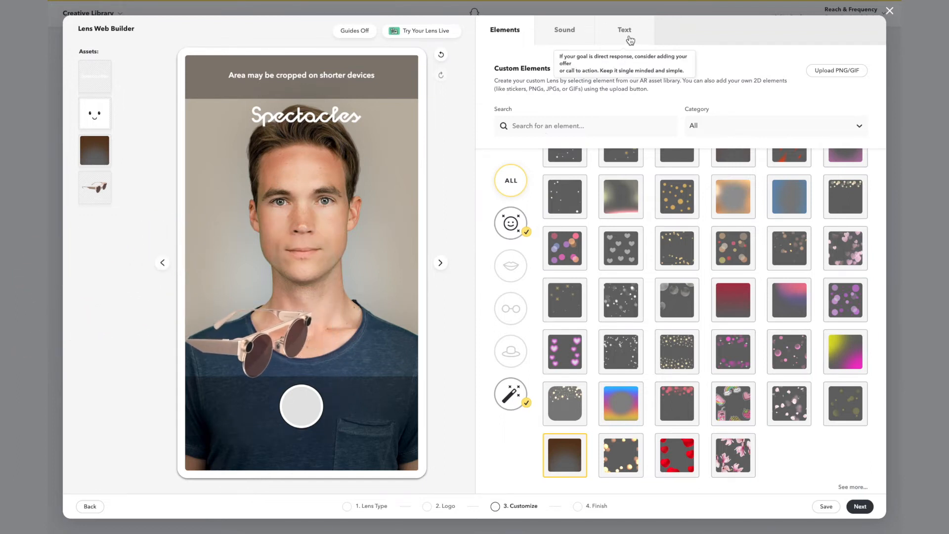
- Glance at the sound options, then add a new text element from the Text options
{"action": "left_click", "coordinate": [564, 29]}
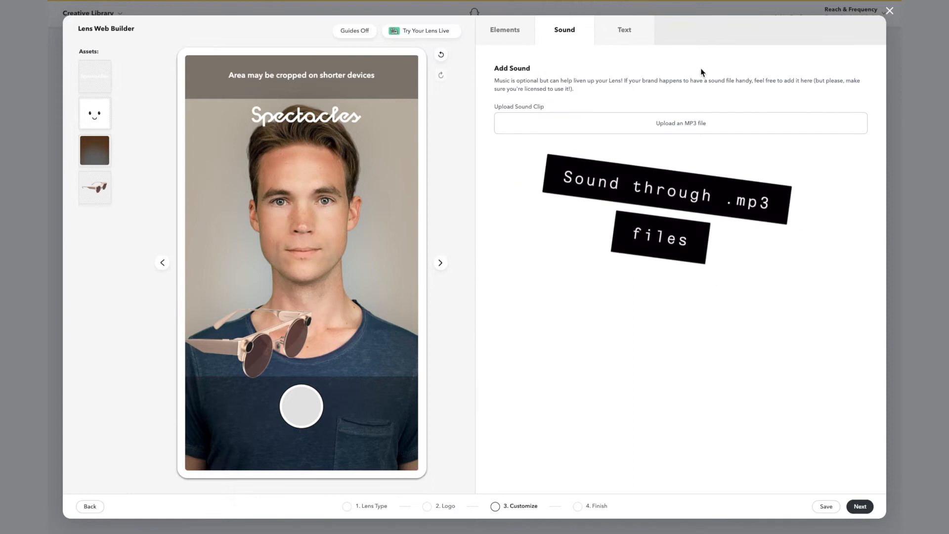
{"action": "left_click", "coordinate": [627, 31]}
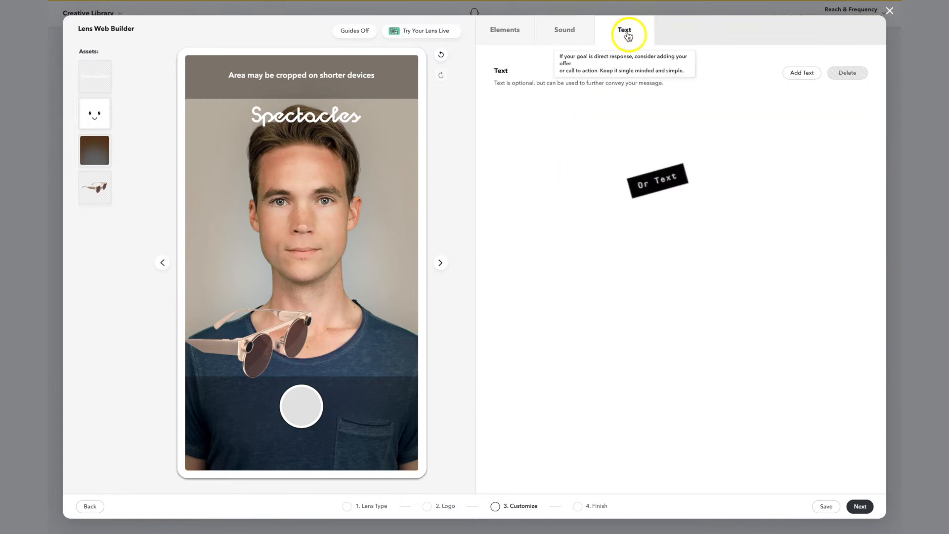
{"action": "left_click", "coordinate": [806, 73]}
- Place a white 24px Futura LT Pro Medium line reading 'Your world,' on the shirt near the sunglasses
{"action": "left_click_drag", "start_coordinate": [227, 106], "coordinate": [340, 323]}
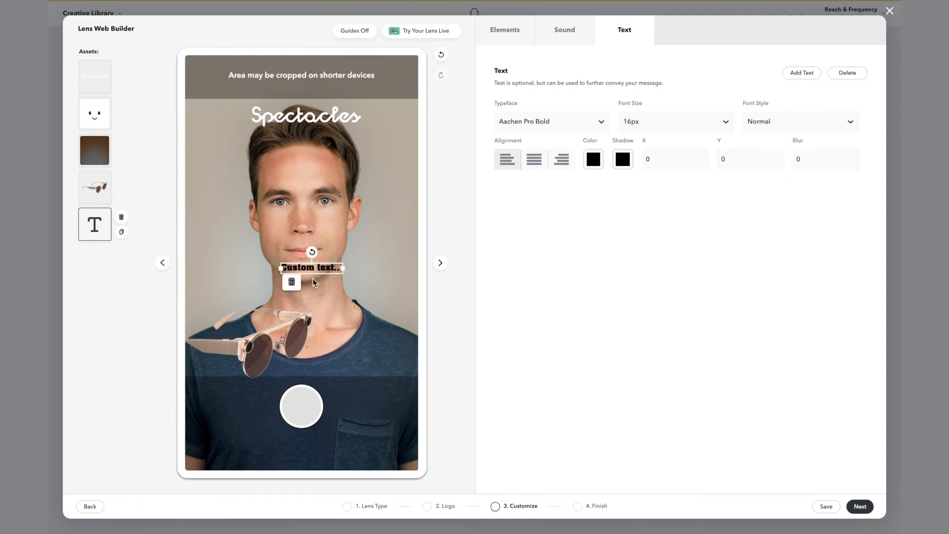
{"action": "left_click", "coordinate": [512, 120]}
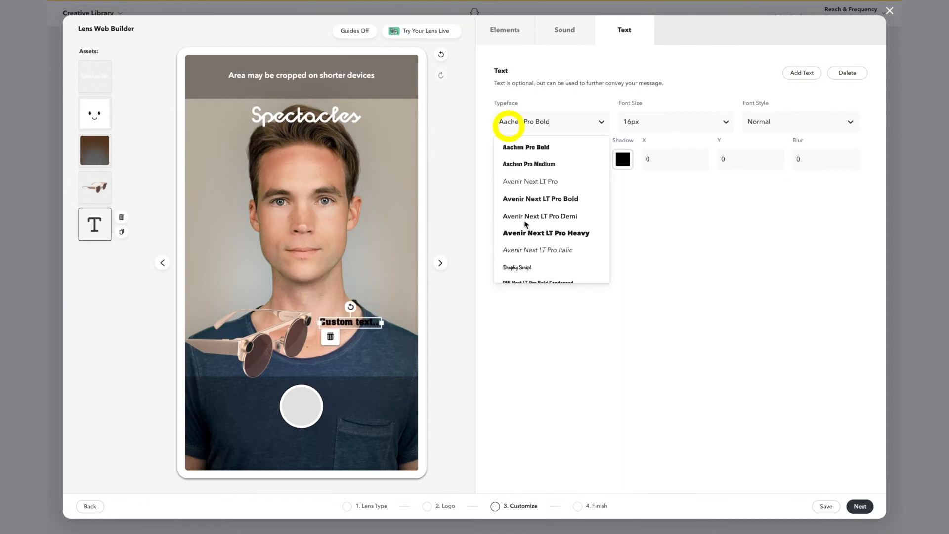
{"action": "scroll", "coordinate": [525, 215], "scroll_direction": "down", "scroll_amount": 5}
{"action": "scroll", "coordinate": [525, 215], "scroll_direction": "down", "scroll_amount": 5}
{"action": "scroll", "coordinate": [525, 225], "scroll_direction": "down", "scroll_amount": 2}
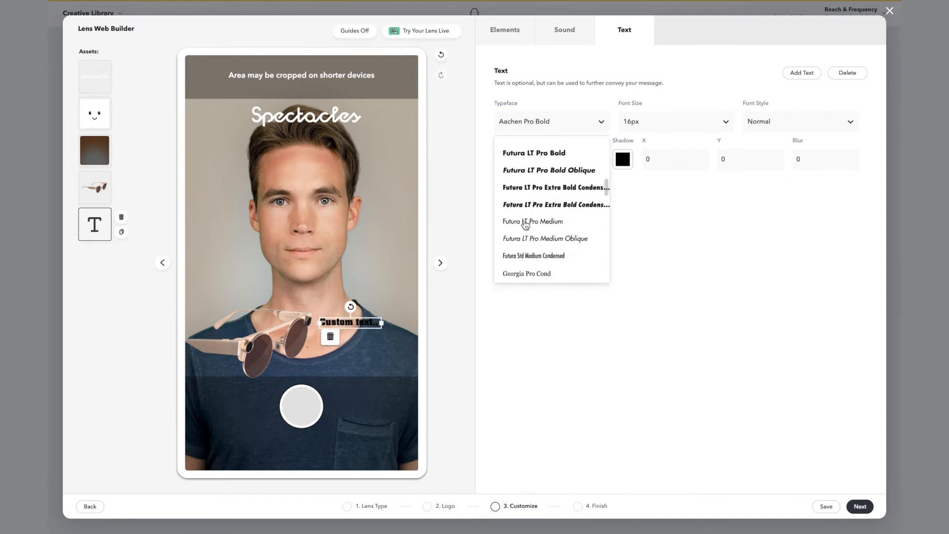
{"action": "left_click", "coordinate": [525, 224]}
{"action": "left_click", "coordinate": [592, 159]}
{"action": "left_click", "coordinate": [588, 178]}
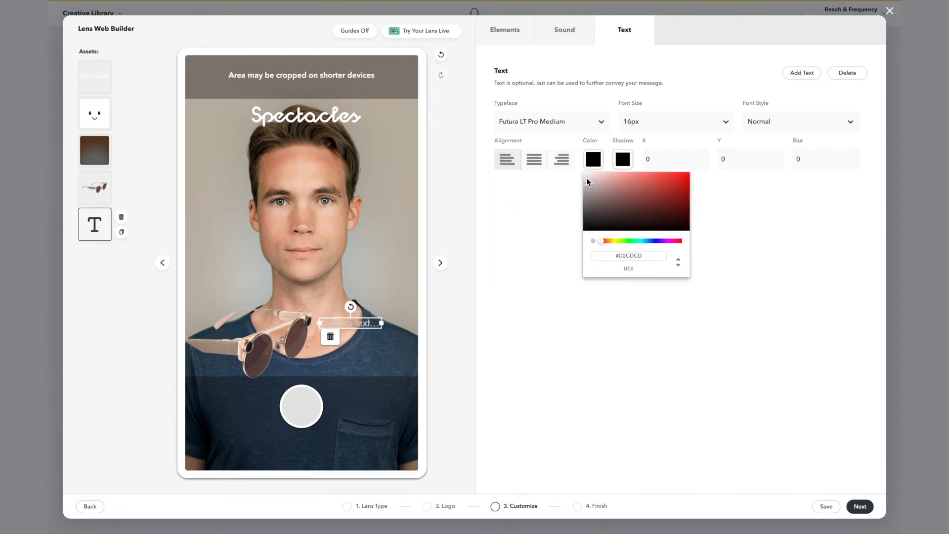
{"action": "left_click", "coordinate": [645, 127]}
{"action": "left_click", "coordinate": [641, 252]}
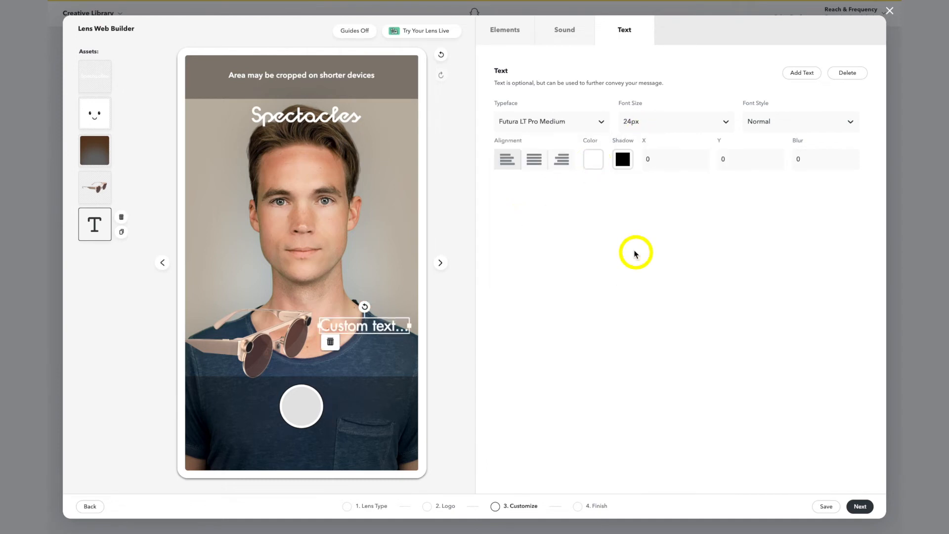
{"action": "double_click", "coordinate": [387, 328]}
{"action": "type", "text": "Your world,"}
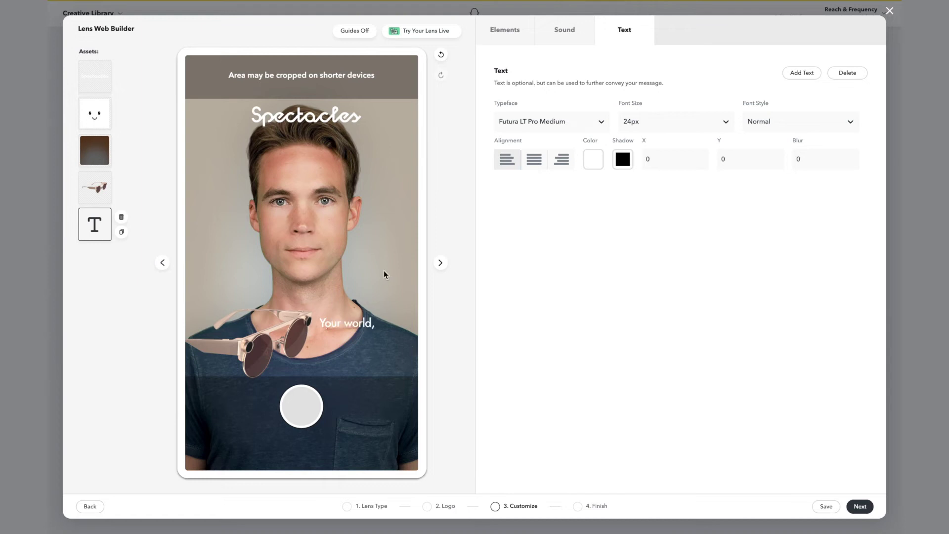
{"action": "left_click", "coordinate": [355, 324]}
{"action": "left_click", "coordinate": [454, 254]}
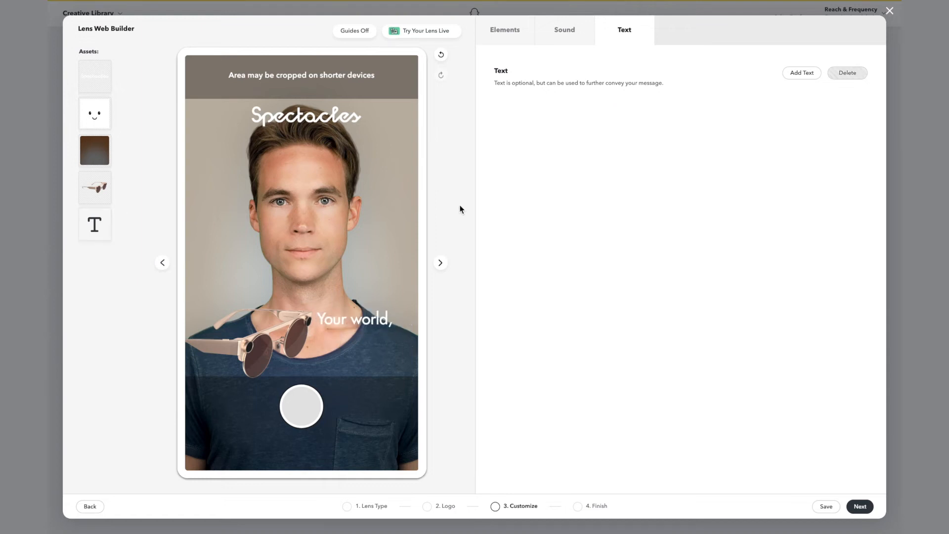
- Add a second white 18px Futura LT Pro Medium line, 'the way you see it.', below the first
{"action": "left_click", "coordinate": [800, 74]}
{"action": "left_click_drag", "start_coordinate": [242, 121], "coordinate": [326, 342]}
{"action": "type", "text": "the way you see it"}
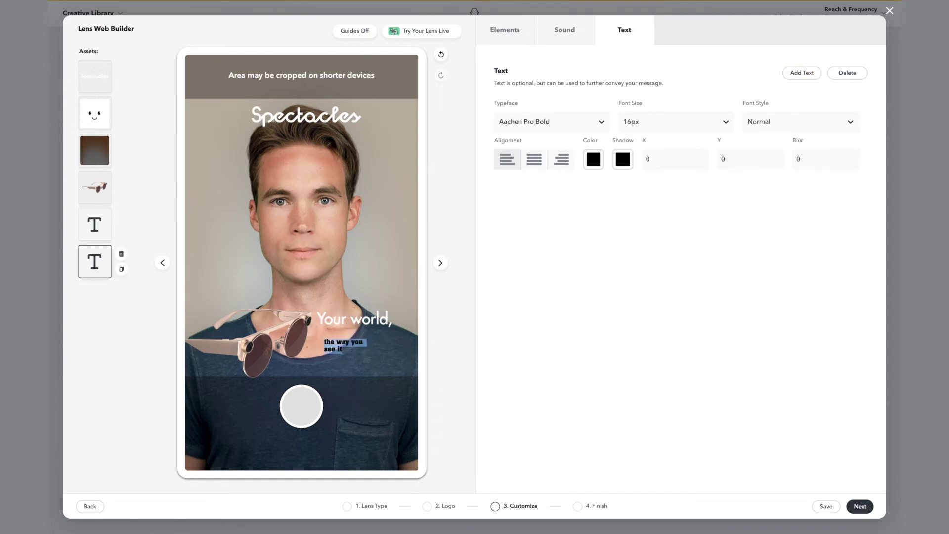
{"action": "left_click", "coordinate": [551, 121]}
{"action": "scroll", "coordinate": [534, 222], "scroll_direction": "down", "scroll_amount": 5}
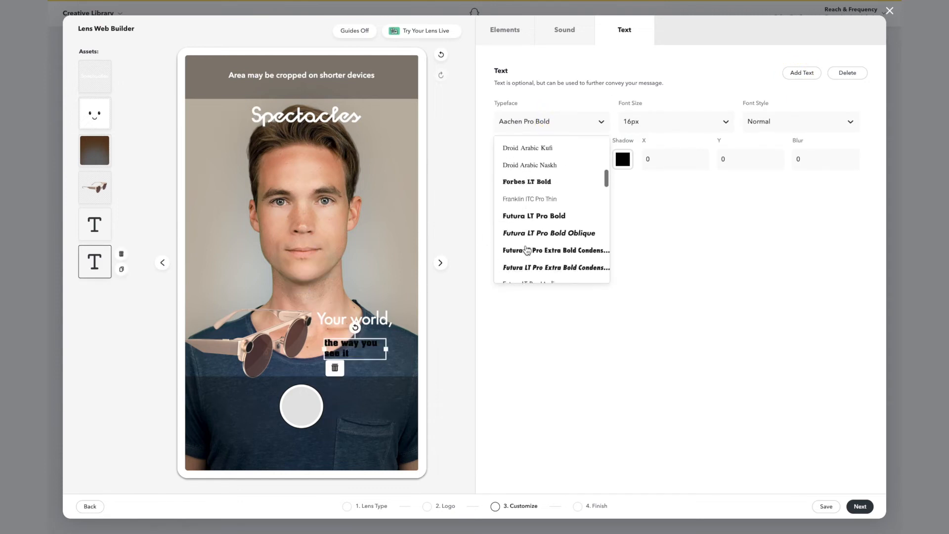
{"action": "scroll", "coordinate": [529, 238], "scroll_direction": "down", "scroll_amount": 5}
{"action": "left_click", "coordinate": [532, 234]}
{"action": "left_click", "coordinate": [596, 159]}
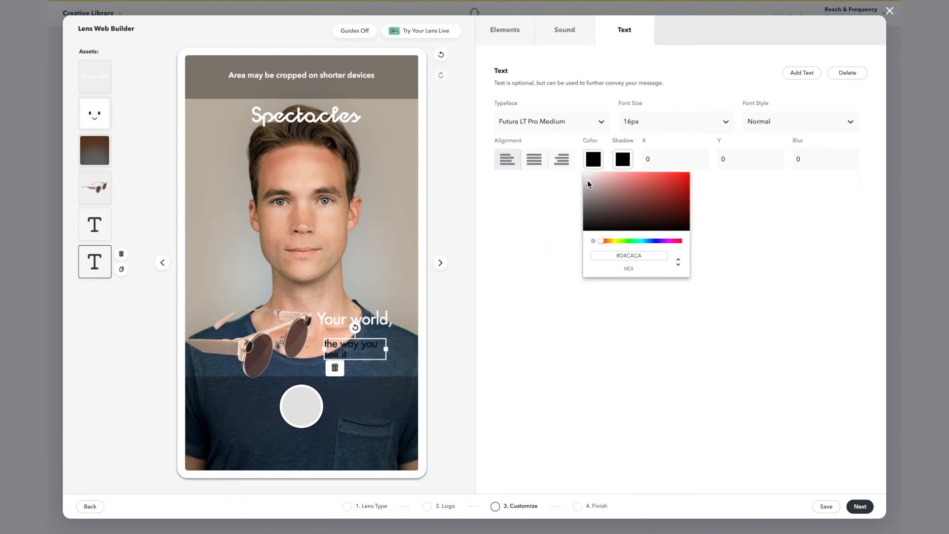
{"action": "left_click", "coordinate": [588, 178]}
{"action": "left_click", "coordinate": [634, 120]}
{"action": "left_click", "coordinate": [635, 234]}
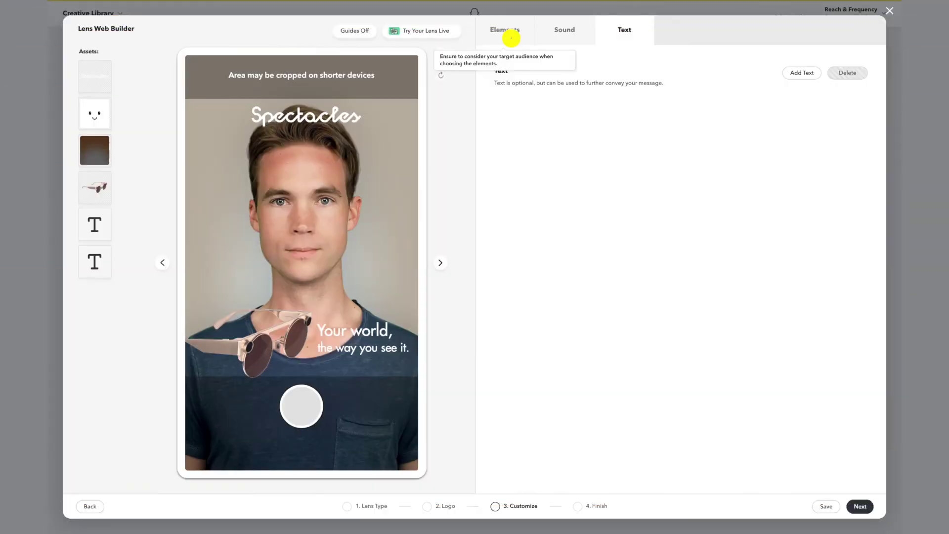
- Return to the elements library and advance to the Finish step
{"action": "left_click", "coordinate": [505, 30]}
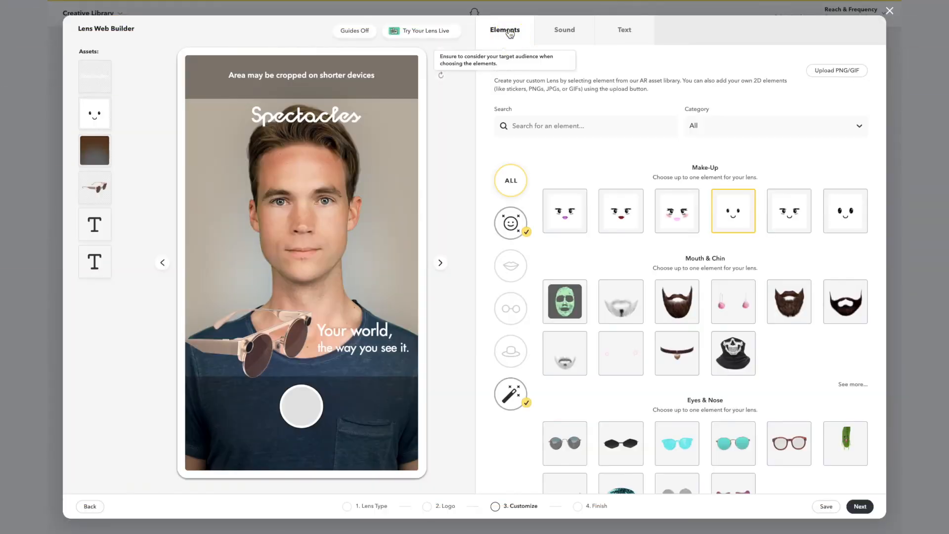
{"action": "left_click", "coordinate": [860, 506]}
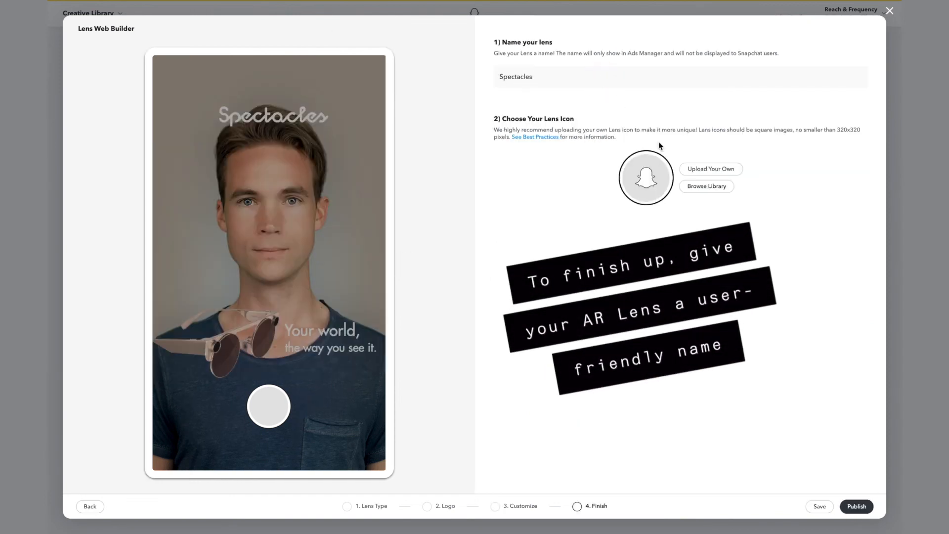
- Upload the sunglasses PNG as the icon, crop it to the left lens, and publish the Lens
{"action": "left_click", "coordinate": [710, 168]}
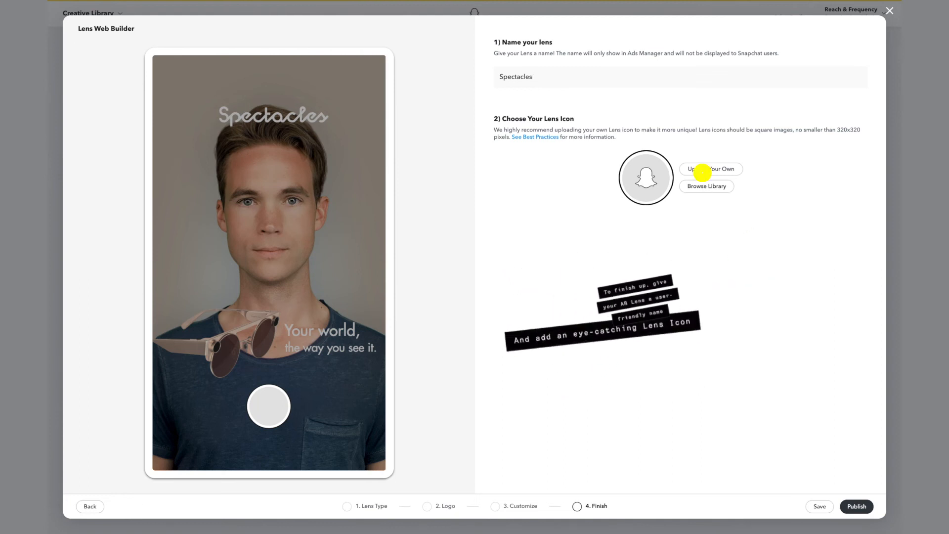
{"action": "double_click", "coordinate": [355, 45]}
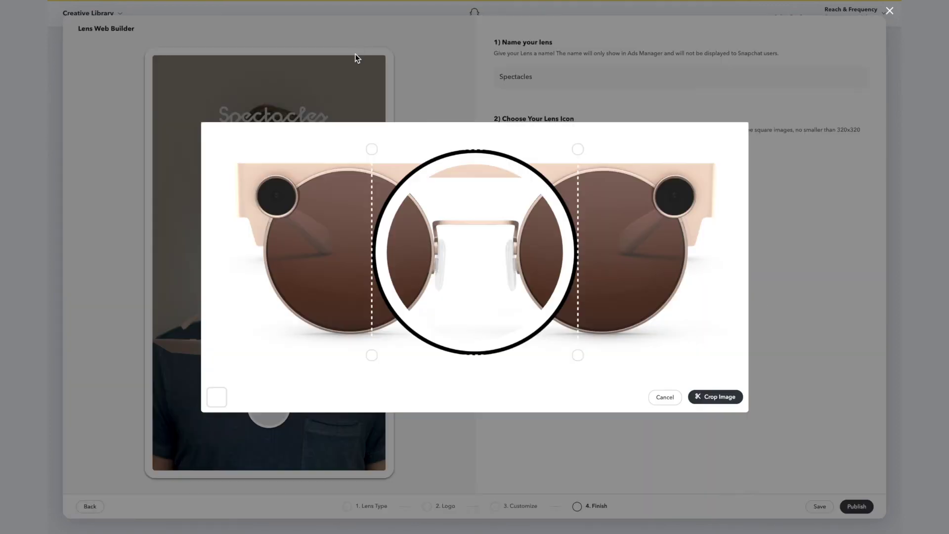
{"action": "mouse_move", "coordinate": [463, 236]}
{"action": "left_mouse_down"}
{"action": "mouse_move", "coordinate": [350, 226]}
{"action": "mouse_move", "coordinate": [322, 213]}
{"action": "left_mouse_up"}
{"action": "left_click_drag", "start_coordinate": [441, 338], "coordinate": [415, 319]}
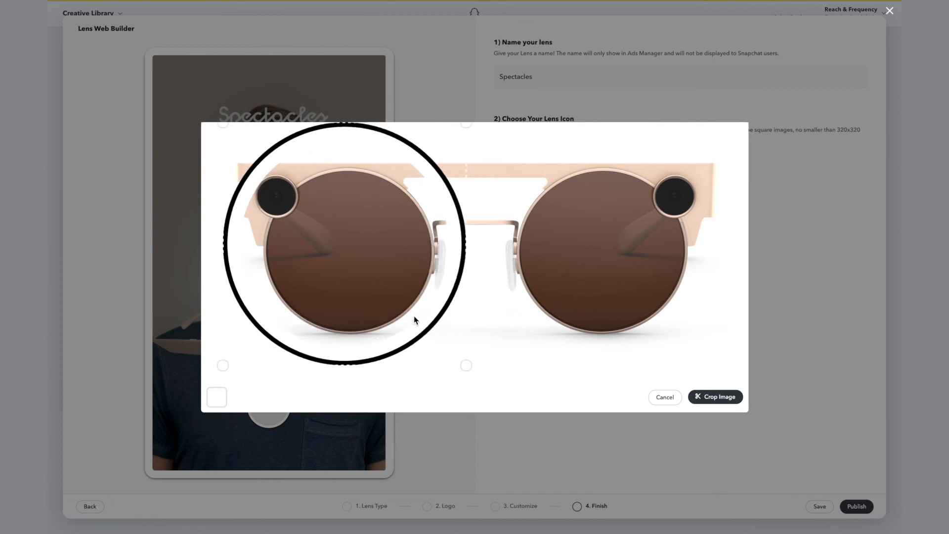
{"action": "left_click", "coordinate": [715, 397]}
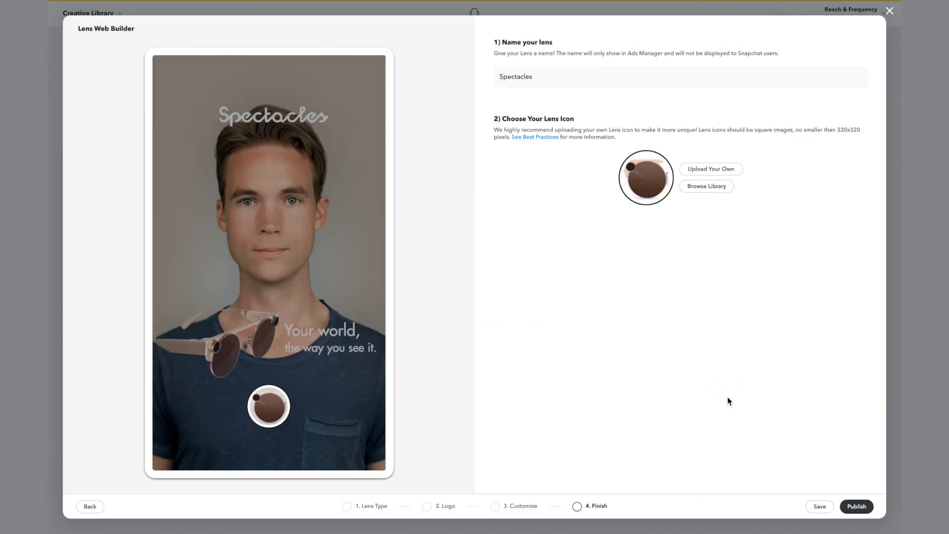
{"action": "left_click", "coordinate": [858, 507]}
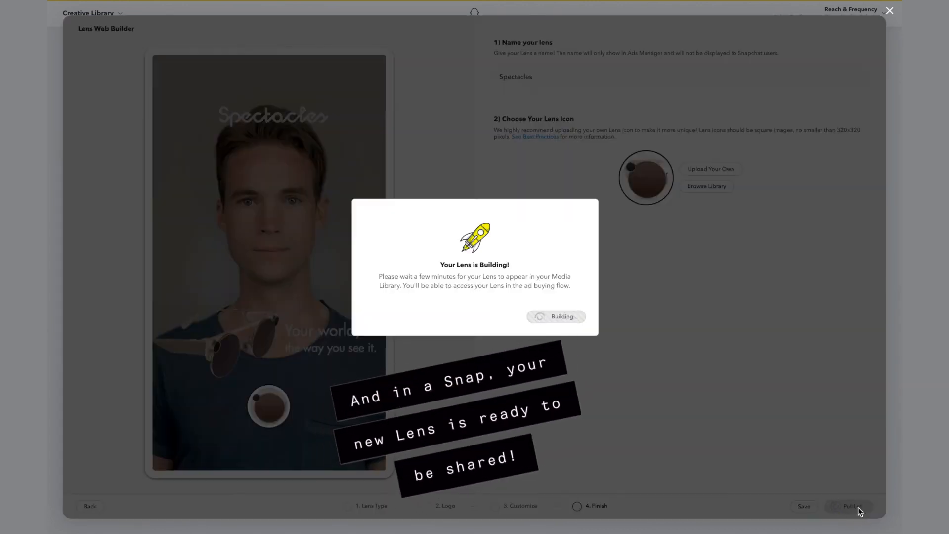